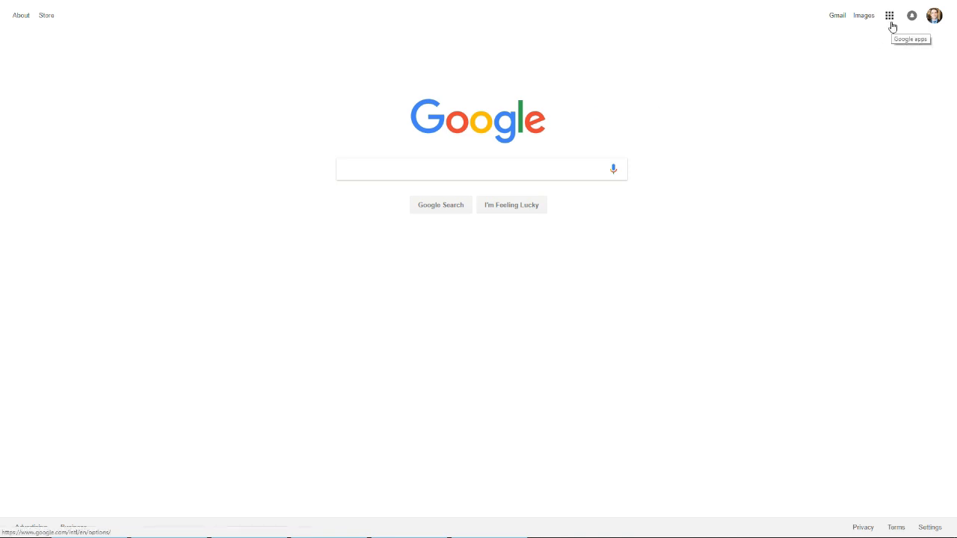
Step: Open Google Drive from the apps grid, sign in, and create a blank Google Docs document
click(891, 23)
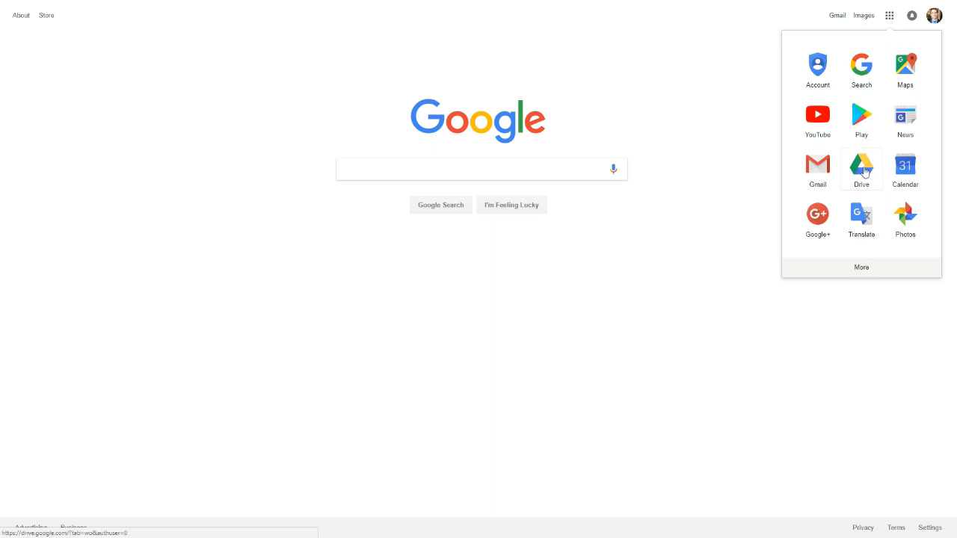
click(862, 168)
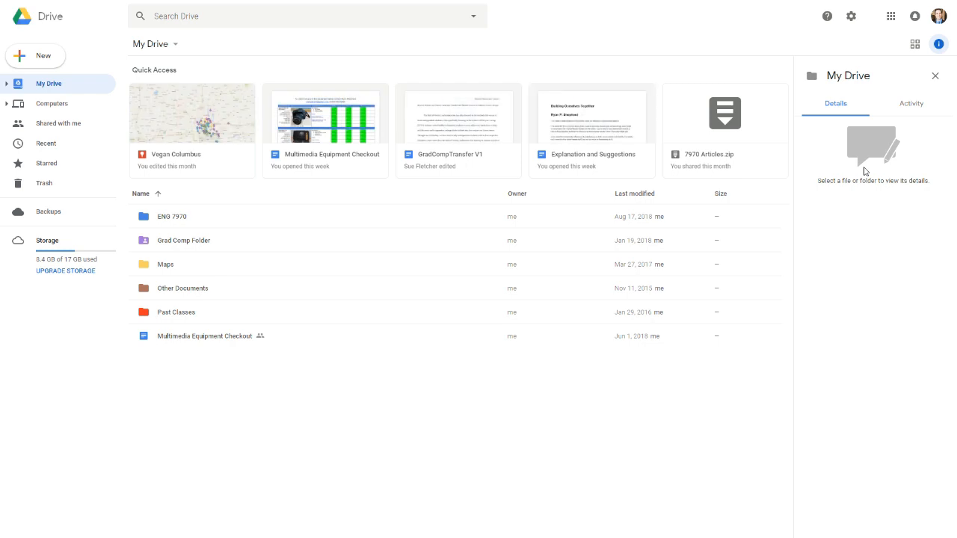
key(alt+Tab)
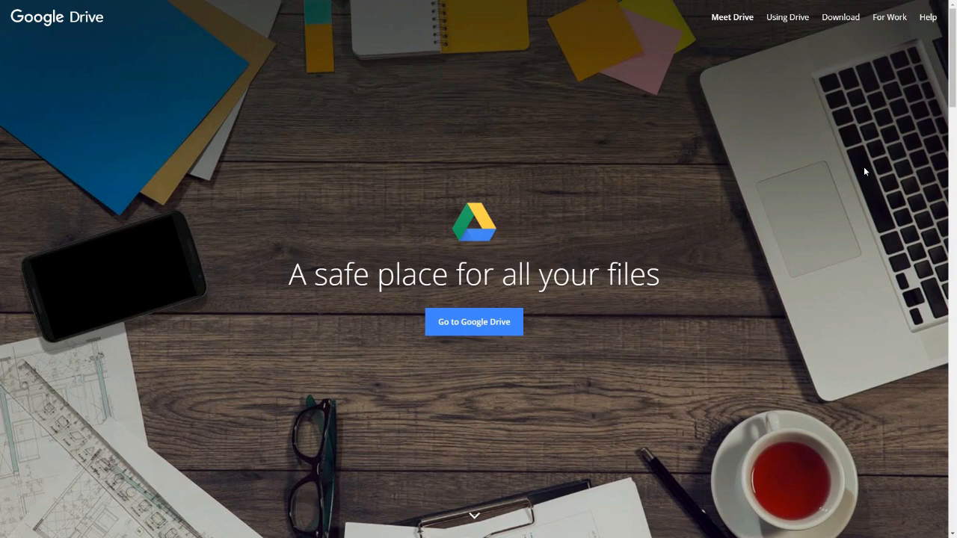
click(510, 330)
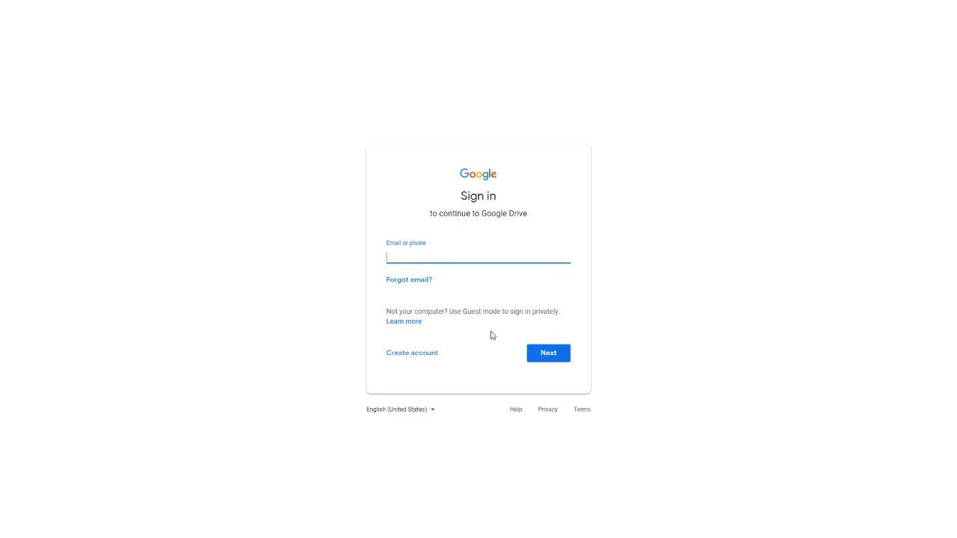
click(410, 362)
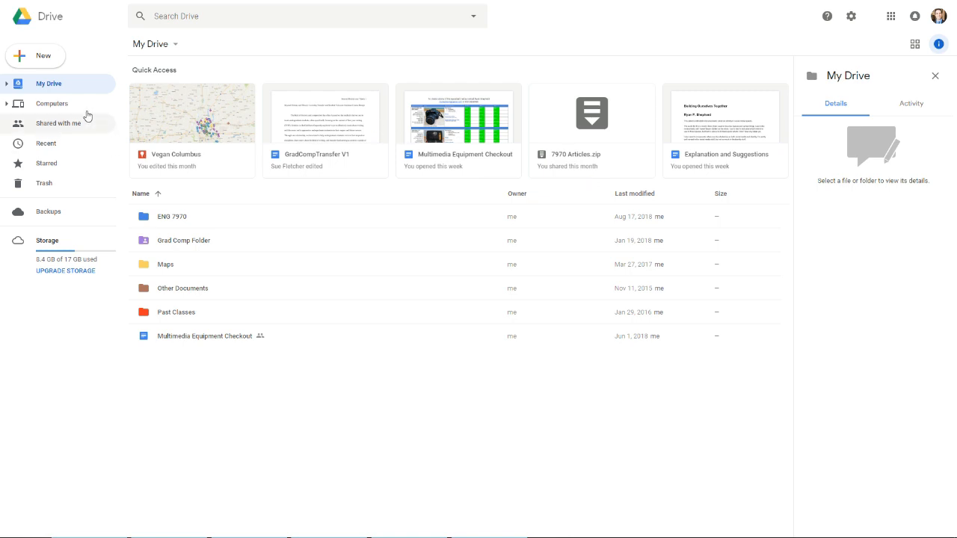
click(38, 58)
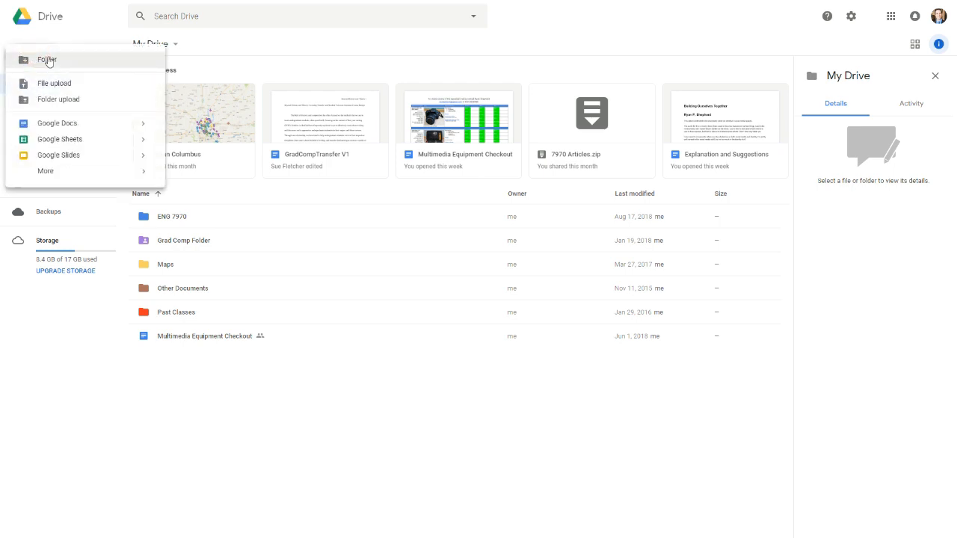
click(47, 128)
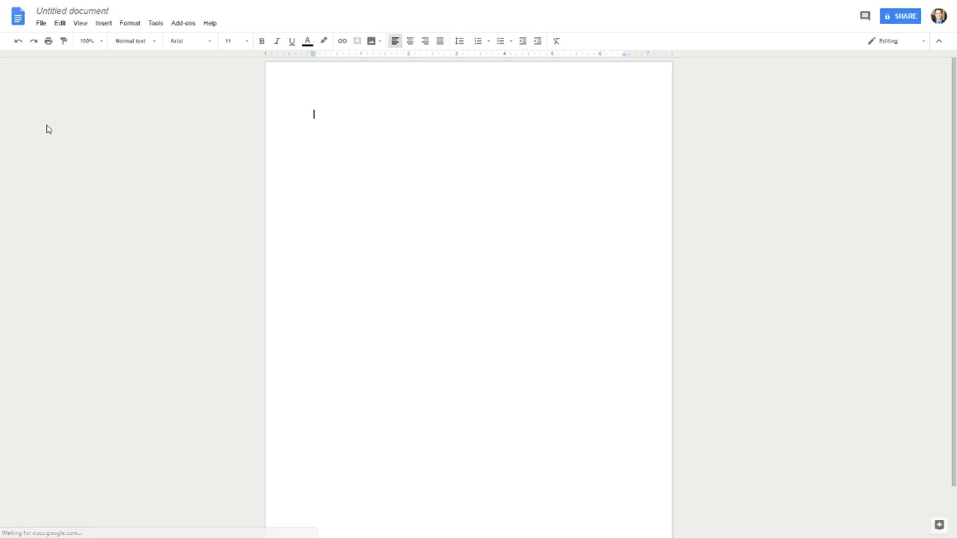
Step: Title the document with the student's name followed by 'ENG 5900 Space Critique'
click(111, 11)
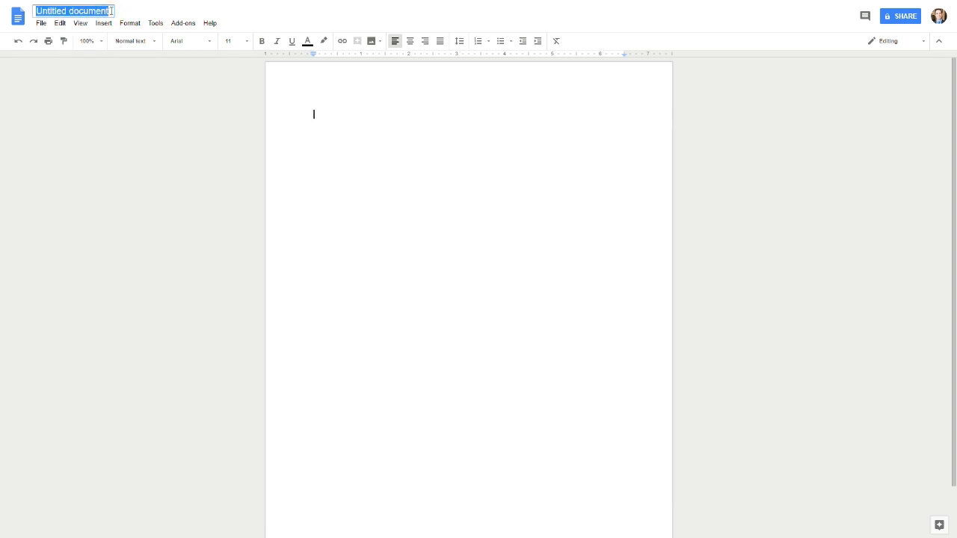
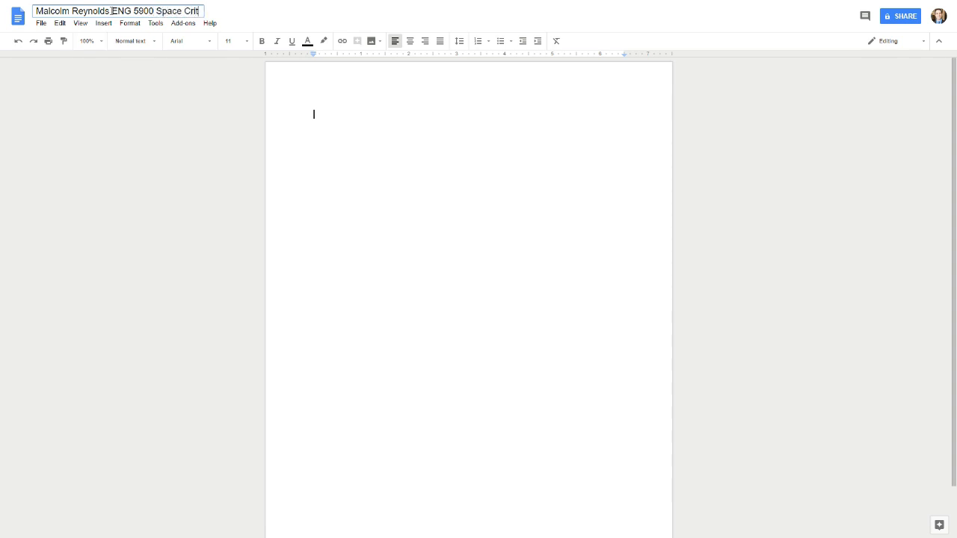
key(Return)
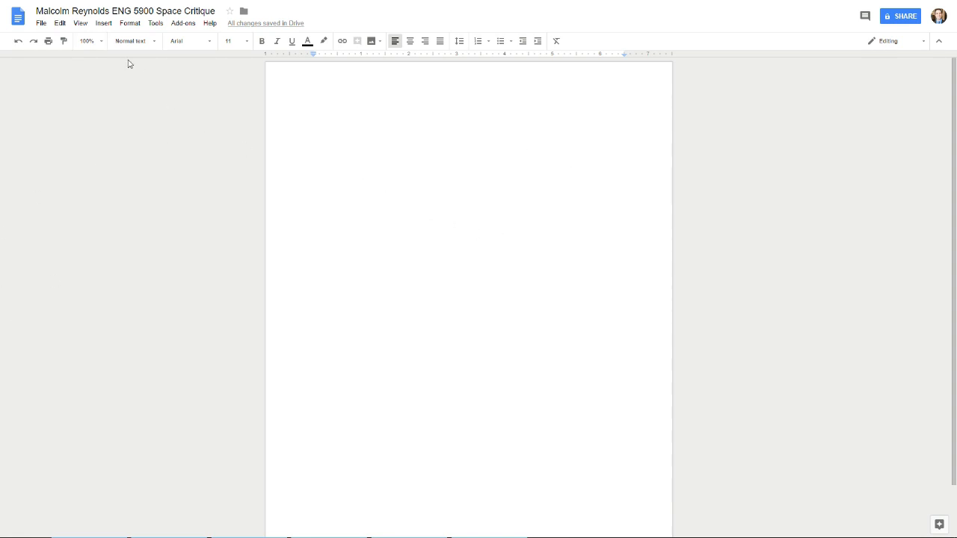
Step: Insert the Title Card banner image uploaded from the computer
click(106, 27)
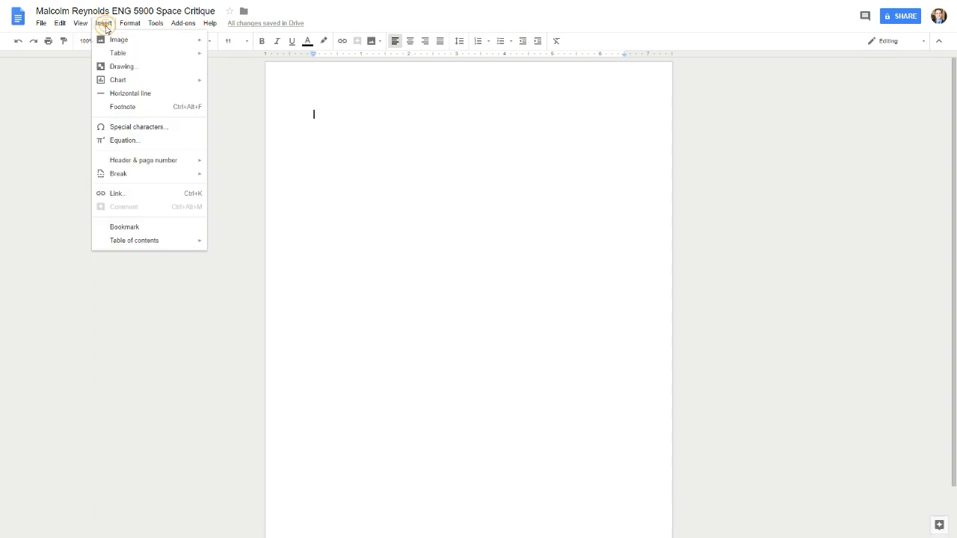
mouse_move(120, 39)
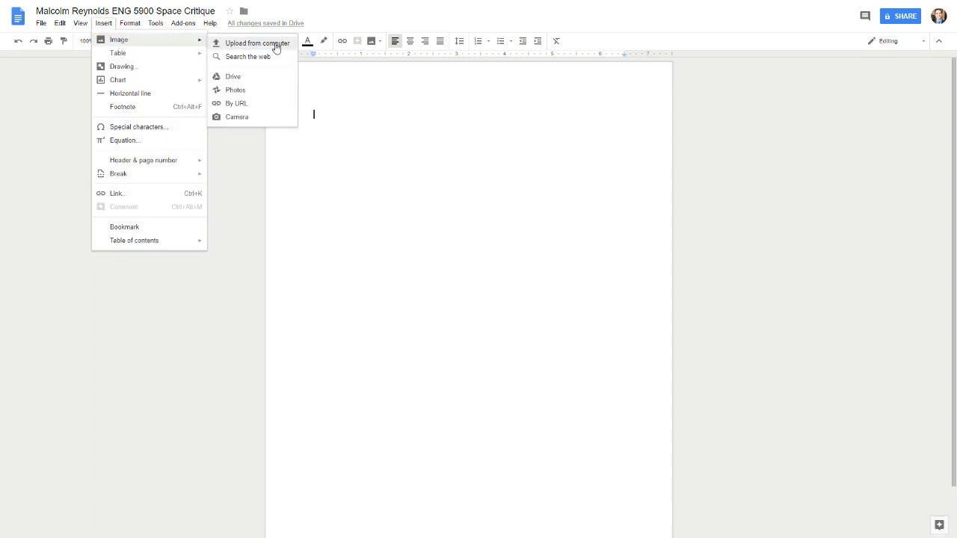
click(242, 44)
double_click(136, 95)
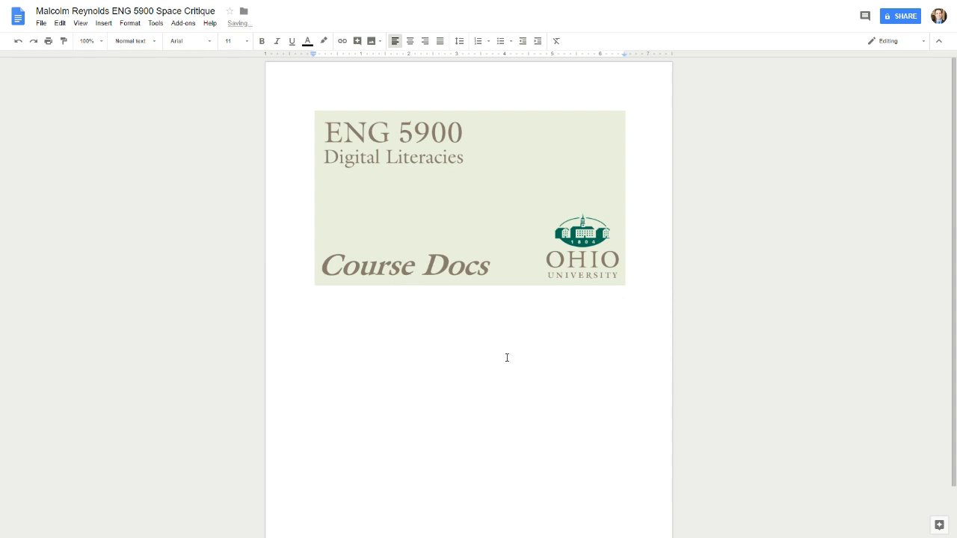
Step: Set the banner image's text wrapping to Break text
click(481, 235)
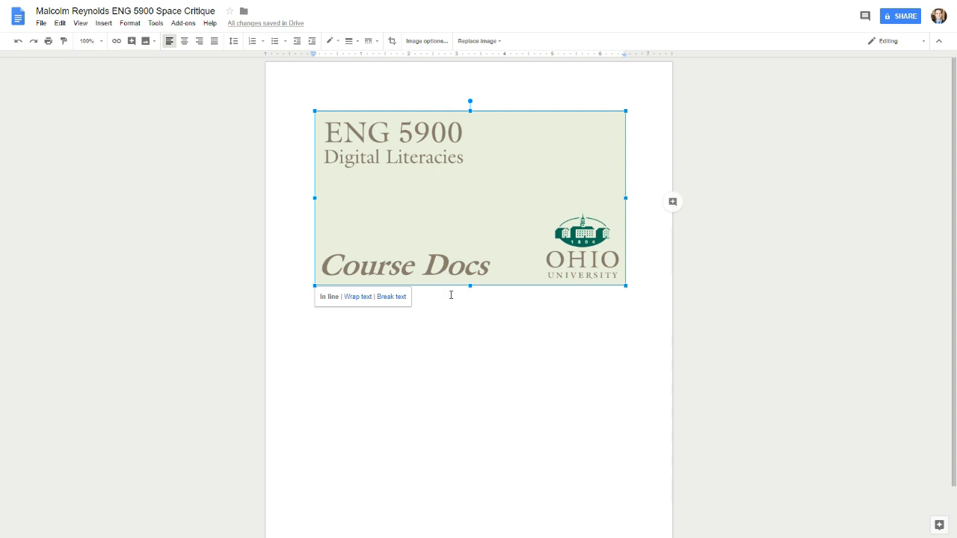
click(357, 297)
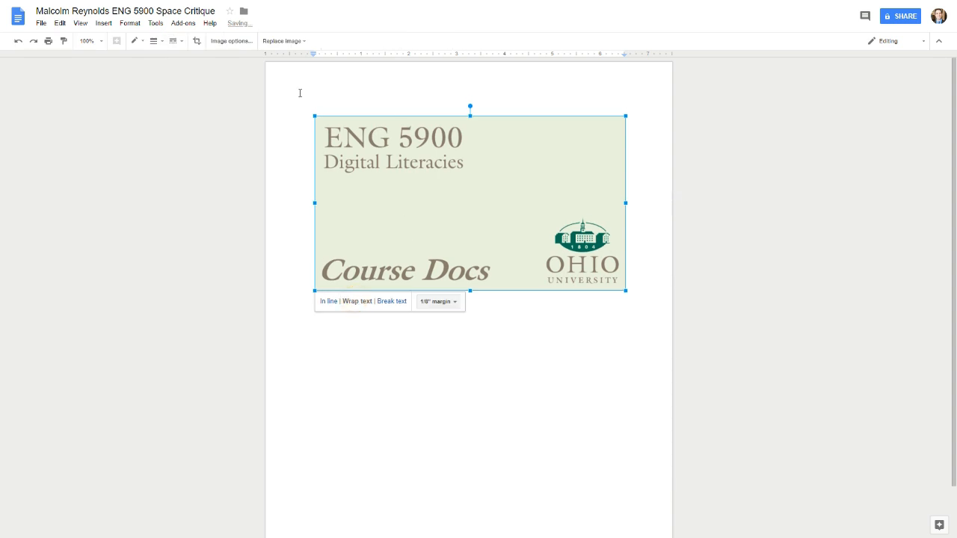
click(397, 303)
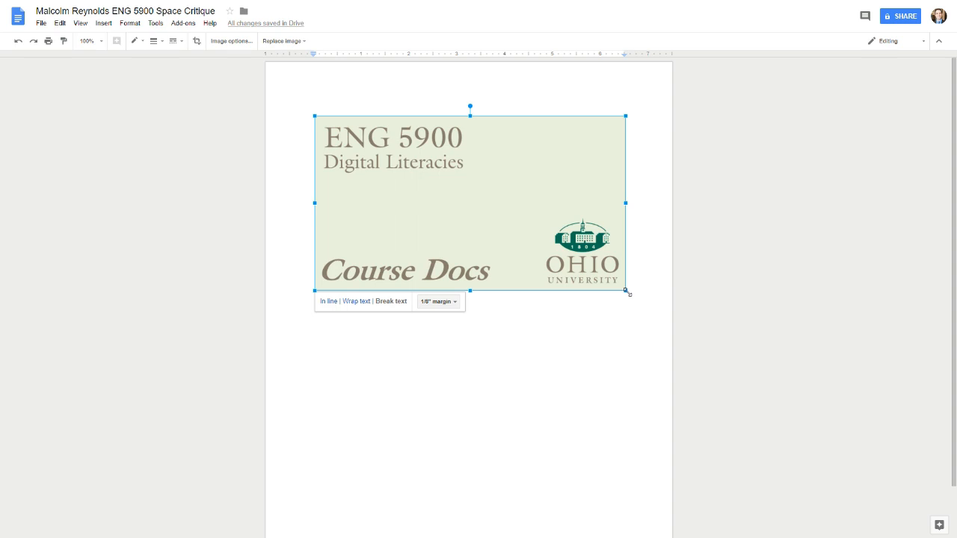
Step: Shrink the banner to about 60%, wrap text, and move it lower-left below a blank line
drag(626, 291, 468, 224)
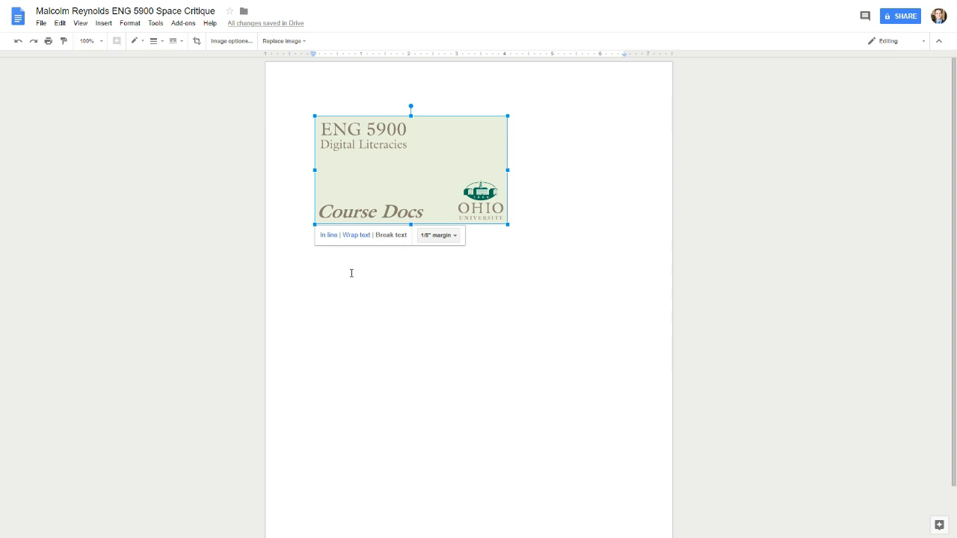
click(362, 236)
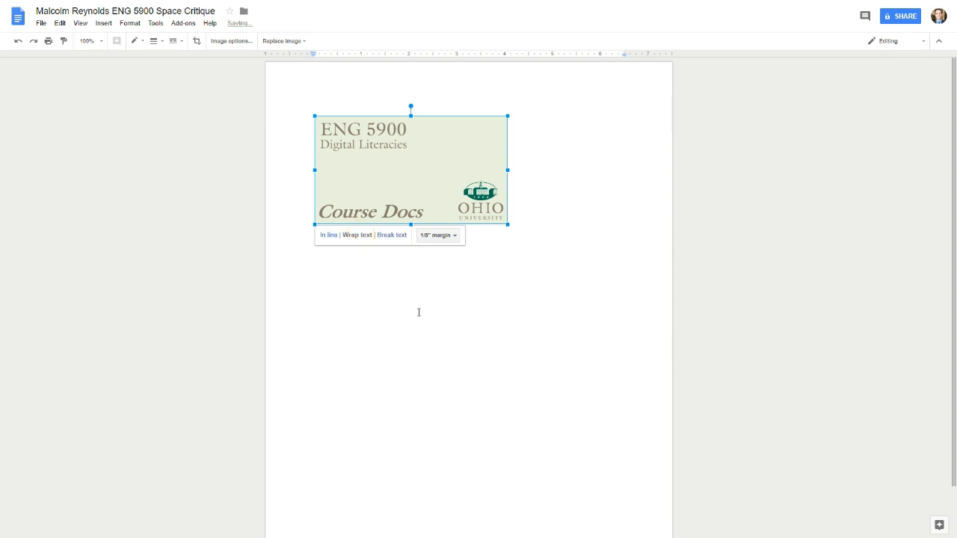
drag(410, 171, 376, 212)
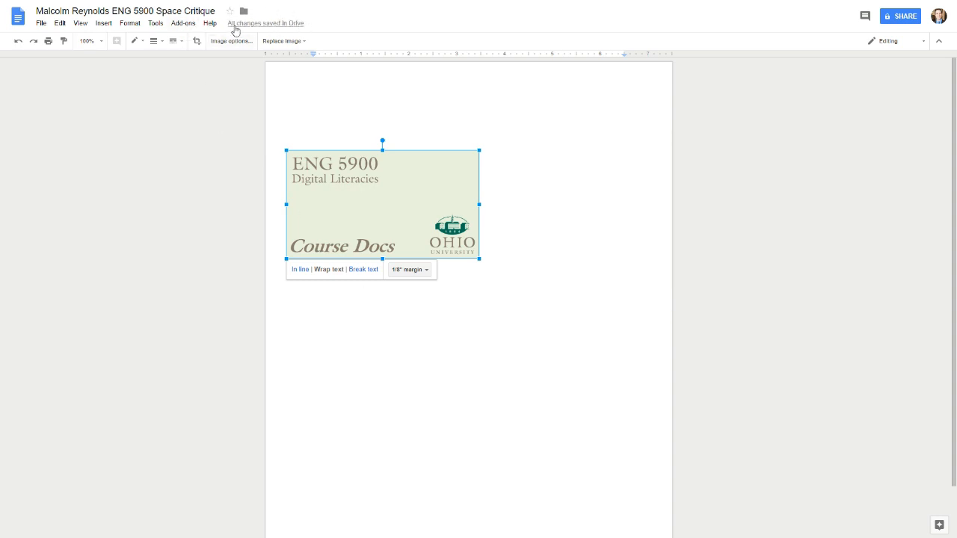
click(313, 115)
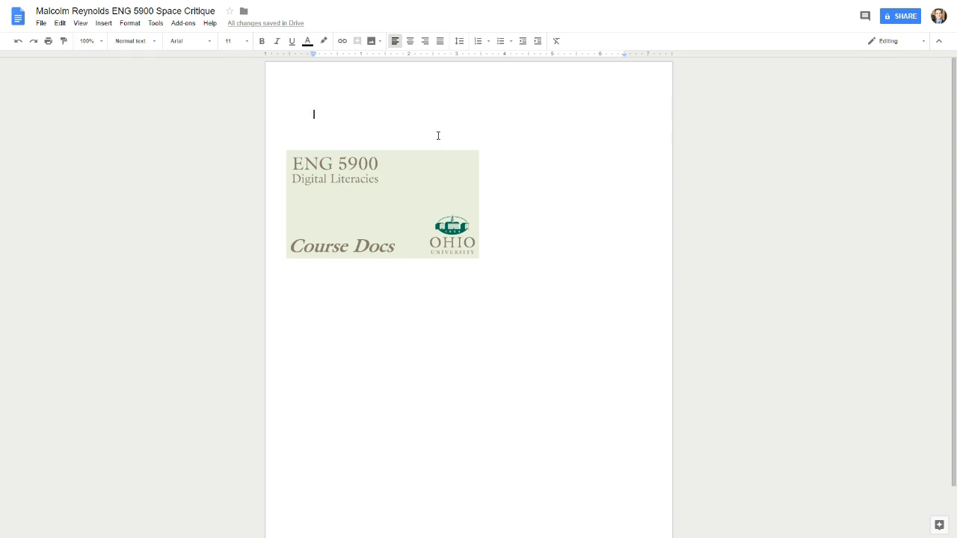
Step: Type the sentence 'My name is' followed by the author's full name
text(My name is )
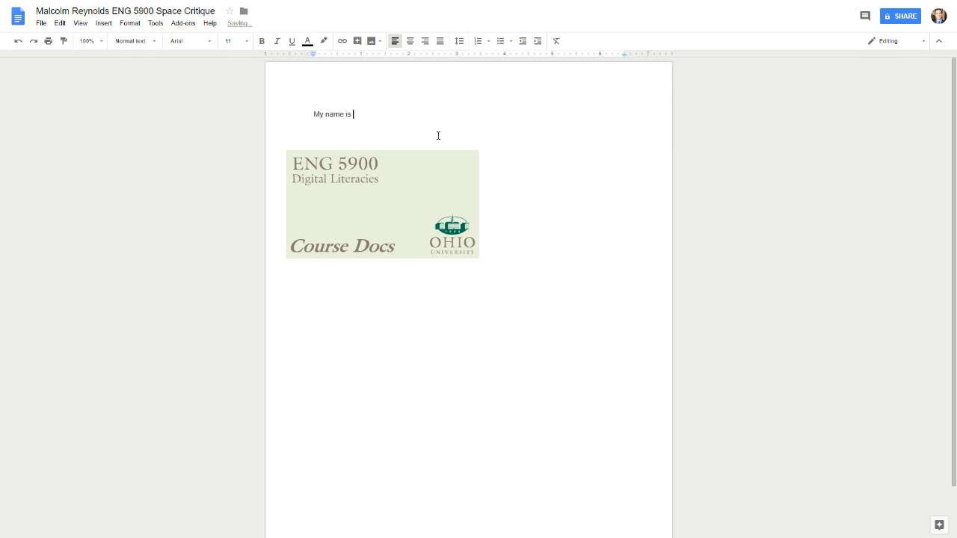
text(ryan s)
key(BackSpace)
key(BackSpace)
key(BackSpace)
key(BackSpace)
key(BackSpace)
key(BackSpace)
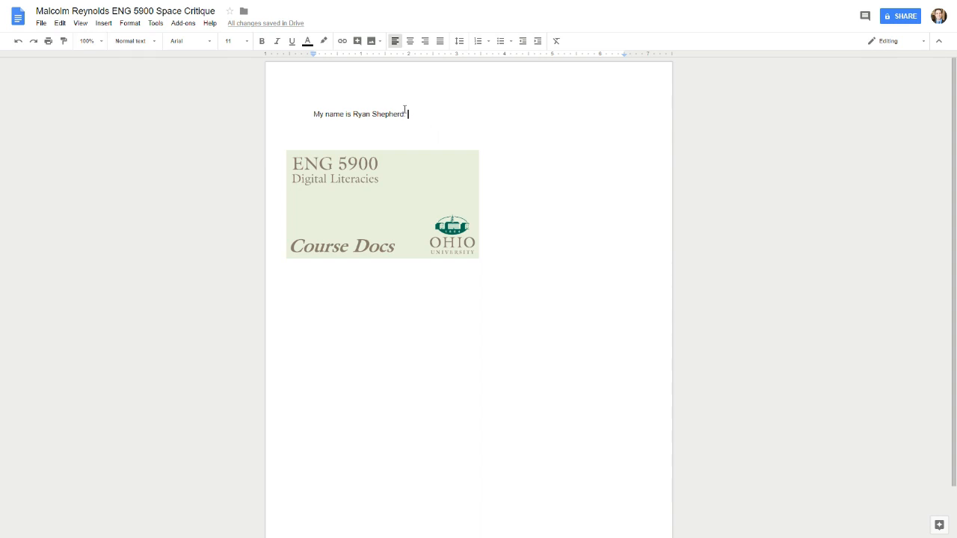
Step: Link the author's name to their personal website and test the link
drag(404, 112, 367, 116)
right_click(367, 116)
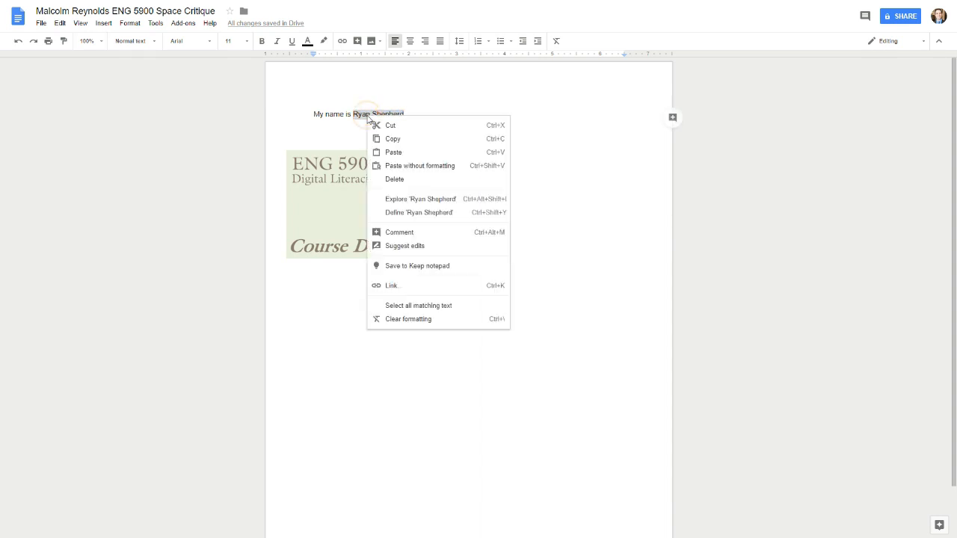
click(390, 286)
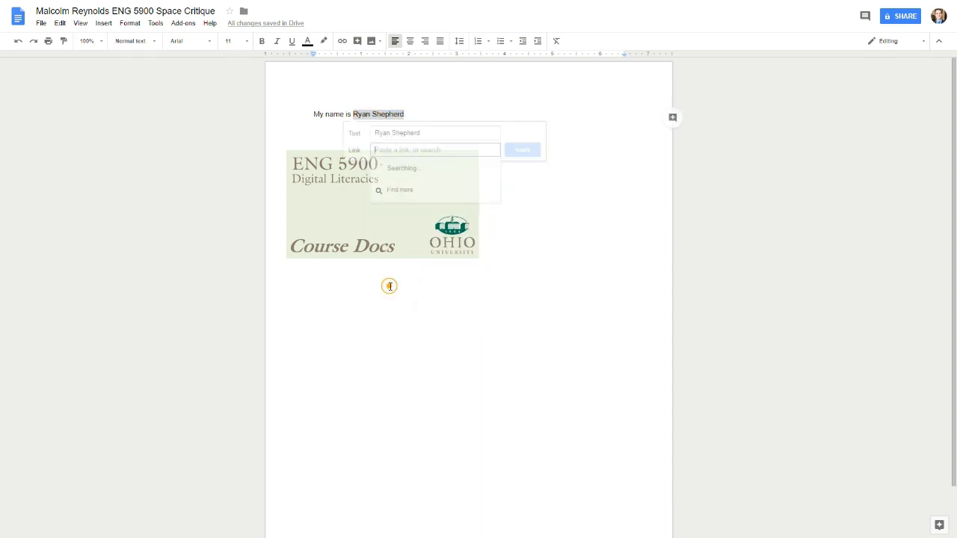
key(ctrl+v)
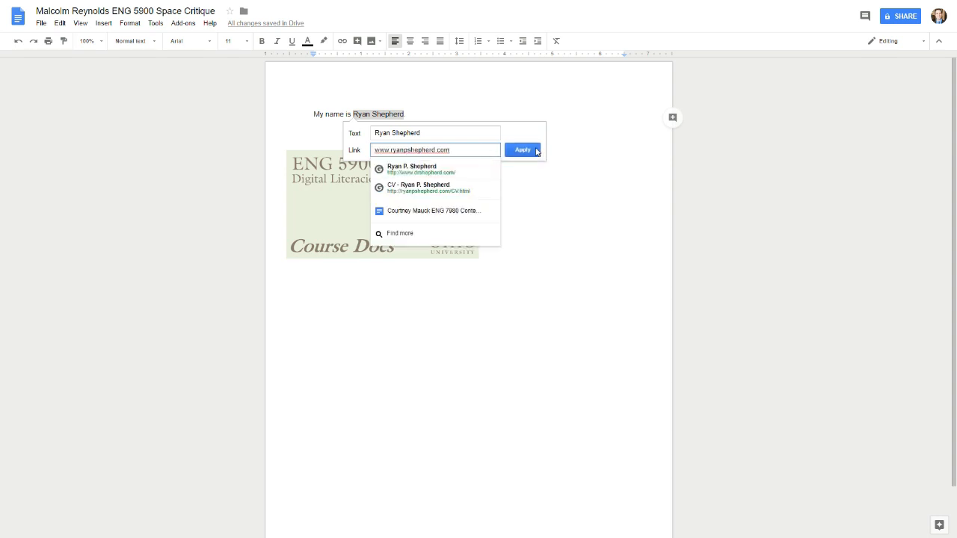
click(533, 150)
click(542, 171)
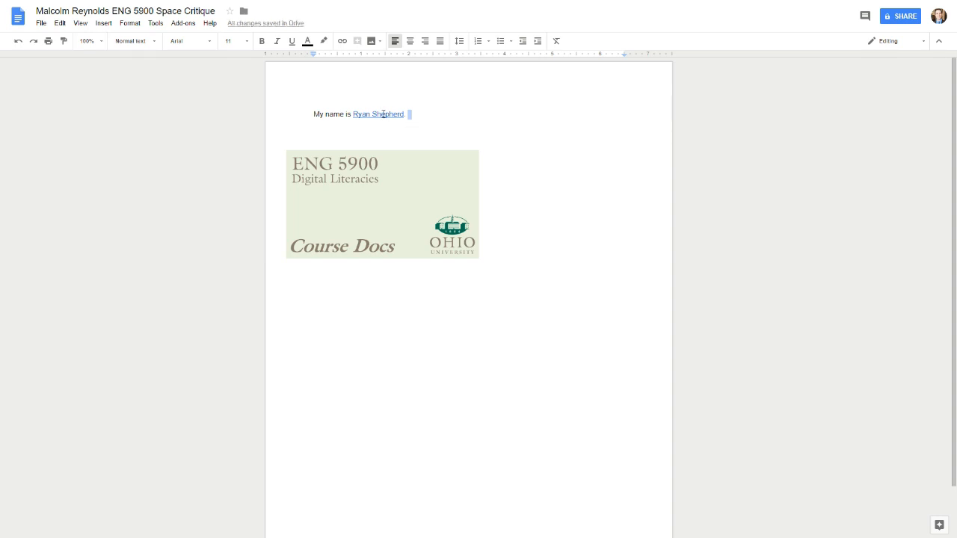
click(384, 113)
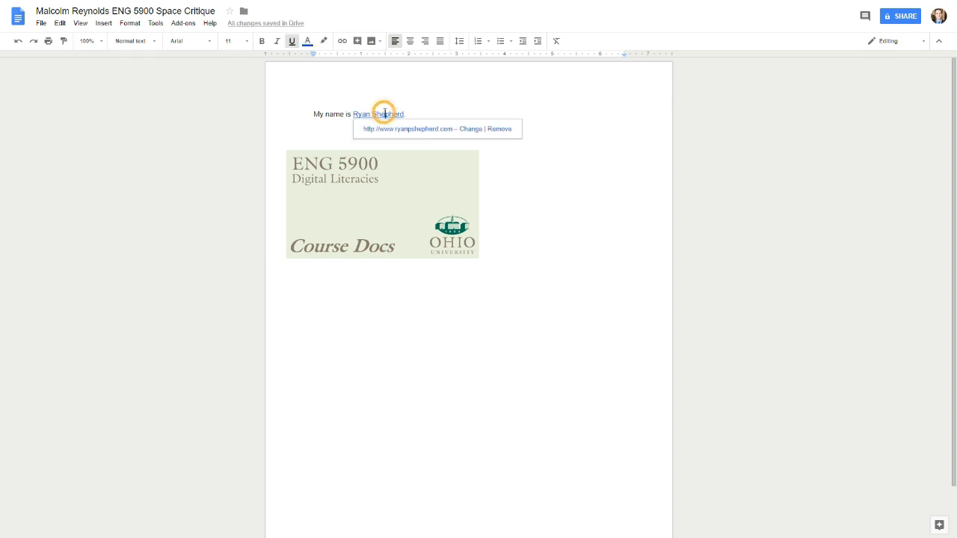
click(384, 131)
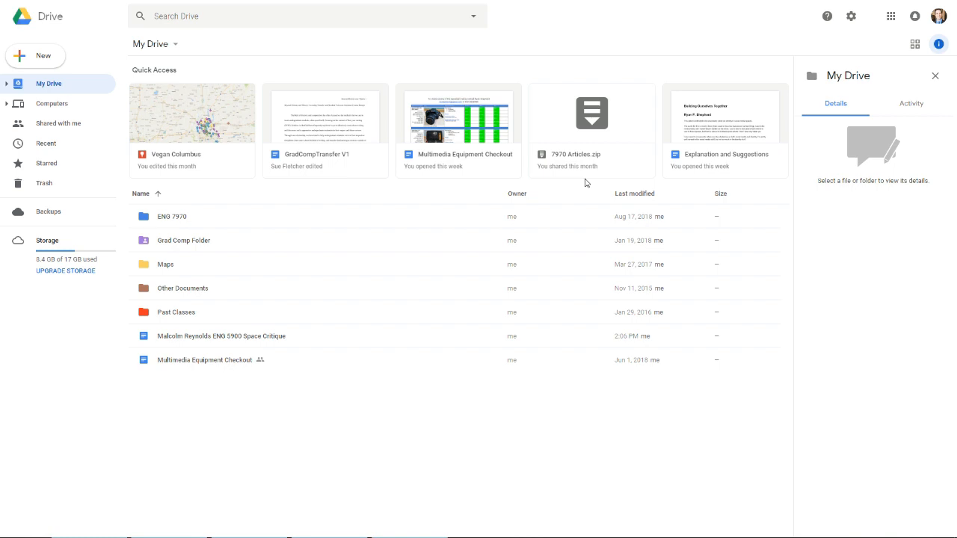
Step: Create a My Drive folder named with the student's name plus 'ENG 5900'
click(43, 60)
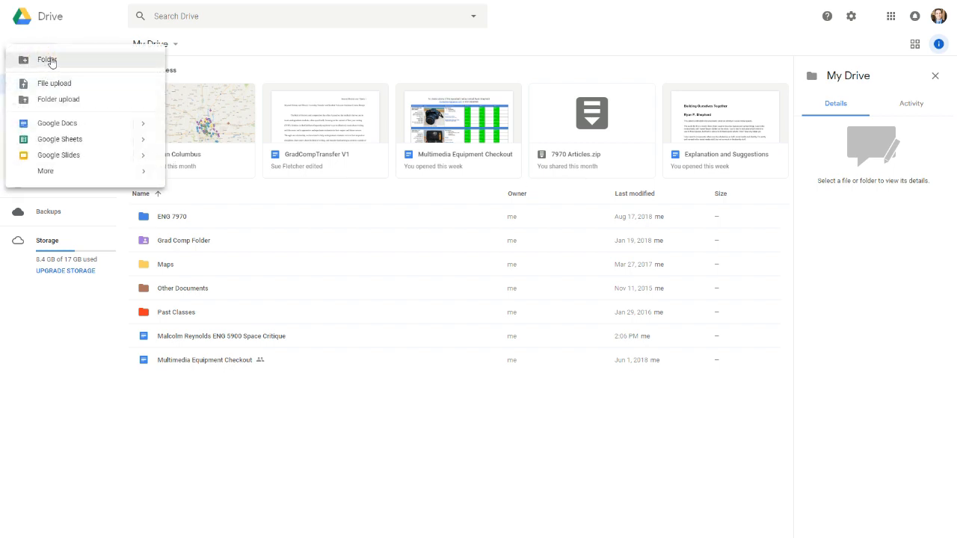
click(47, 60)
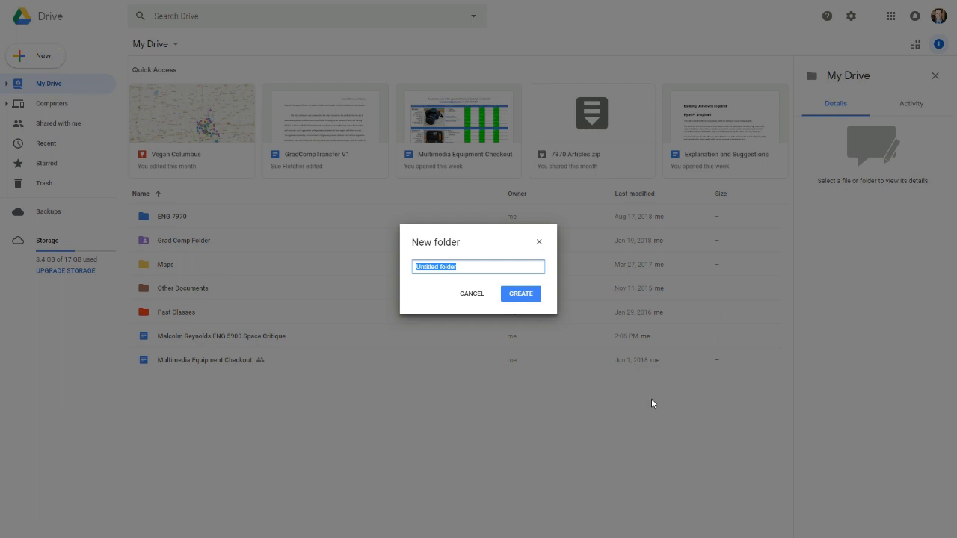
text(Malcolm Reynolds ENG 5900)
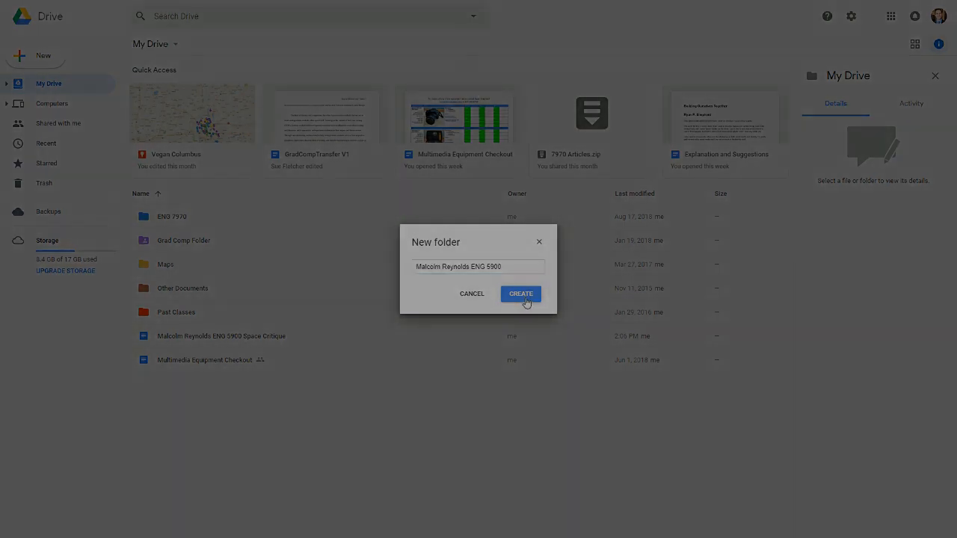
click(524, 294)
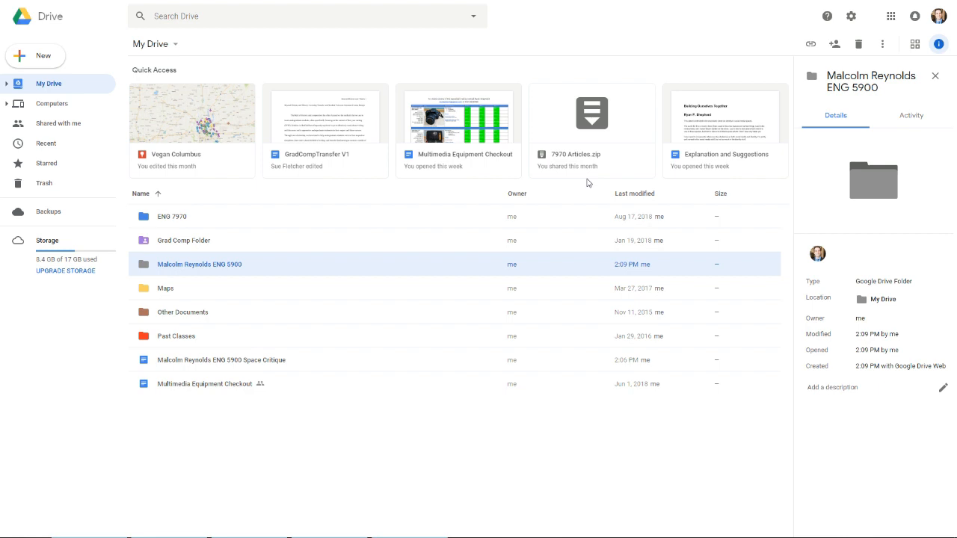
Step: Share the Space Critique doc by entering a collaborator's e-mail, review permissions, then cancel
click(238, 366)
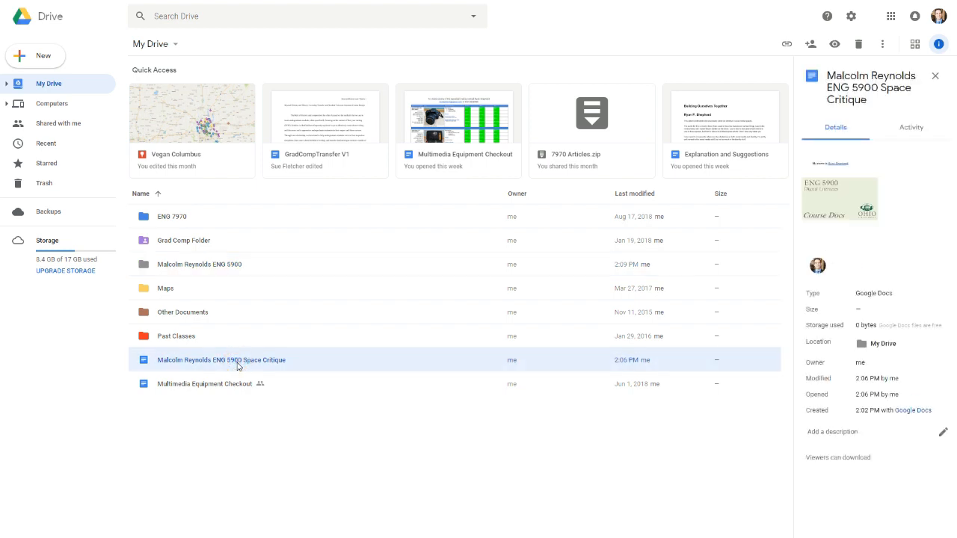
right_click(238, 366)
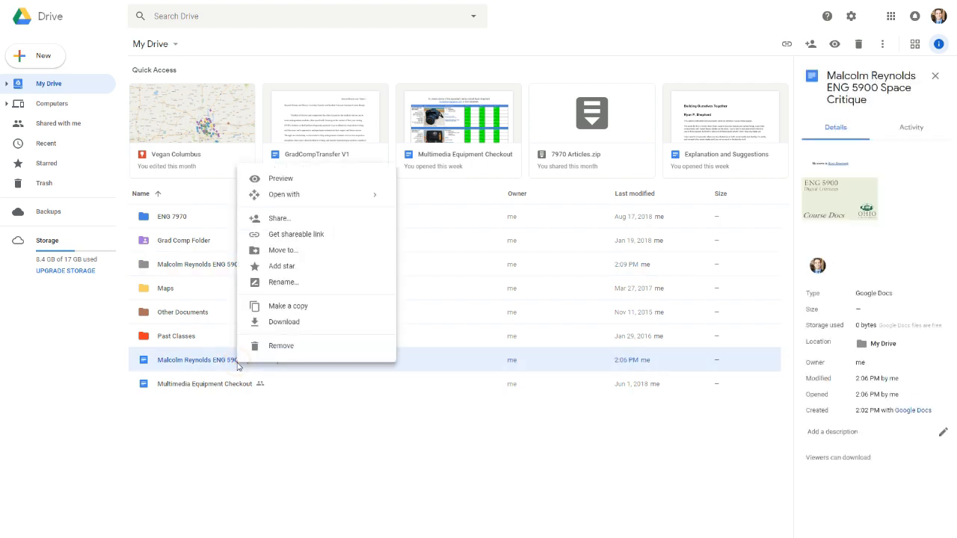
click(314, 227)
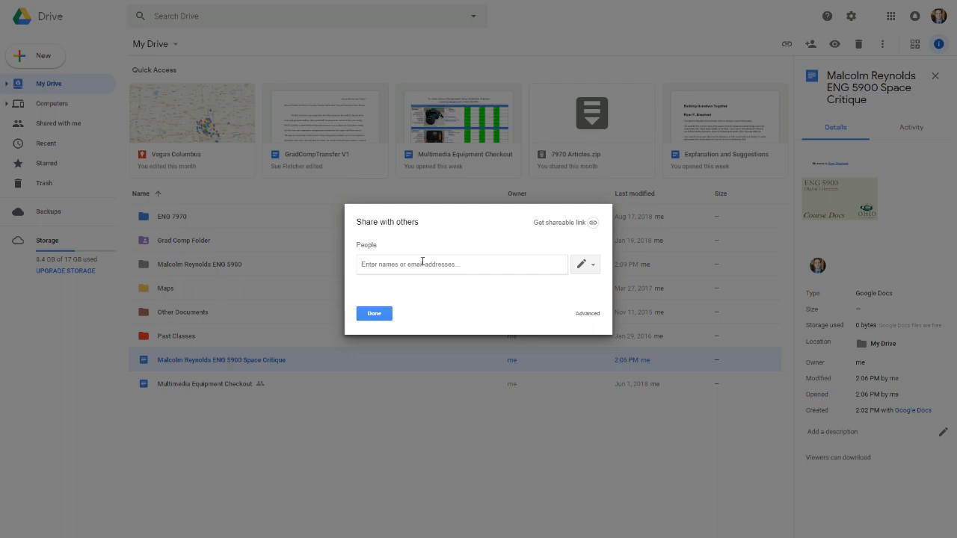
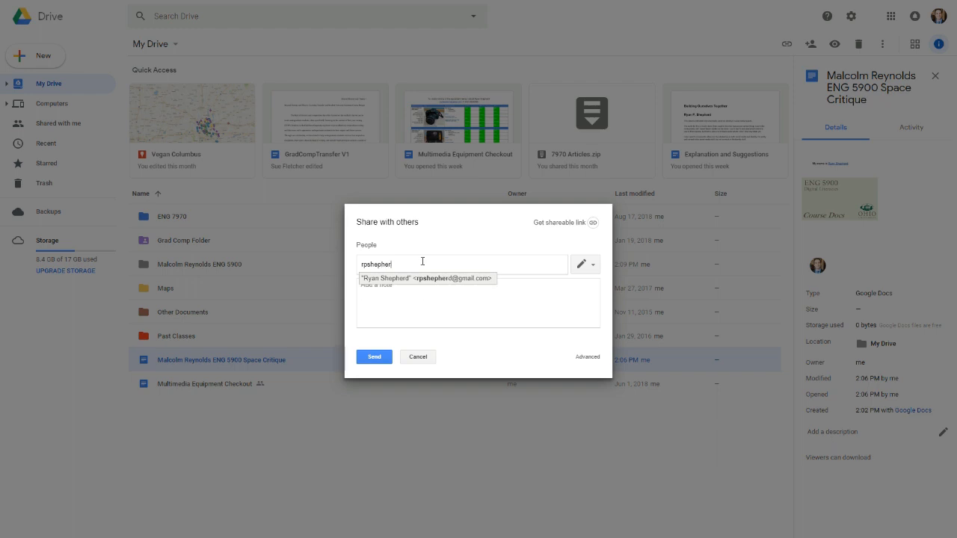
key(Return)
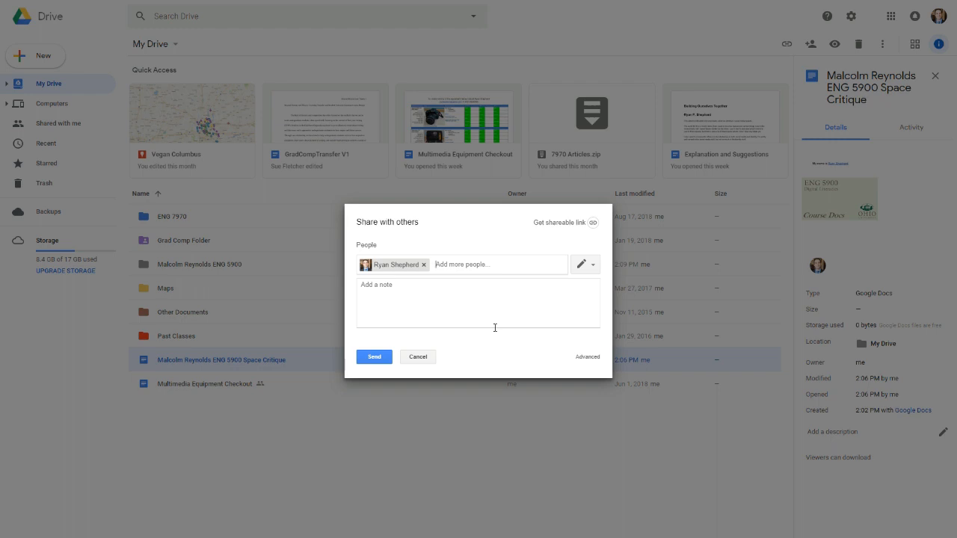
click(596, 272)
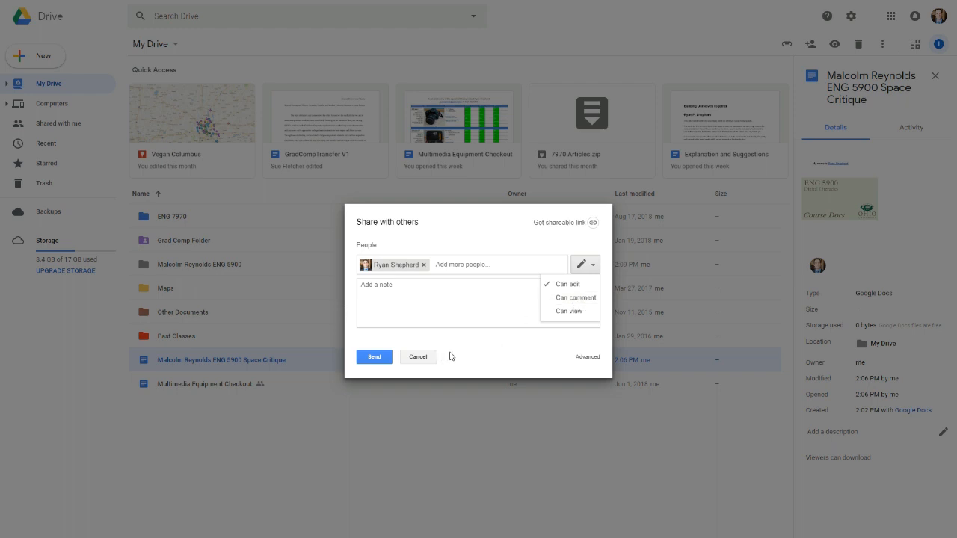
click(425, 358)
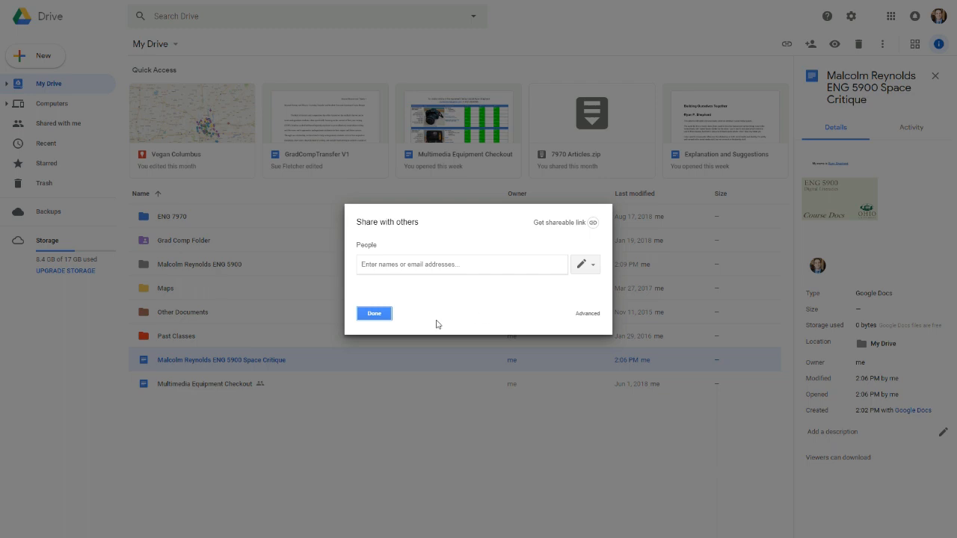
Step: View the document's Advanced sharing settings and close them with Done
click(587, 315)
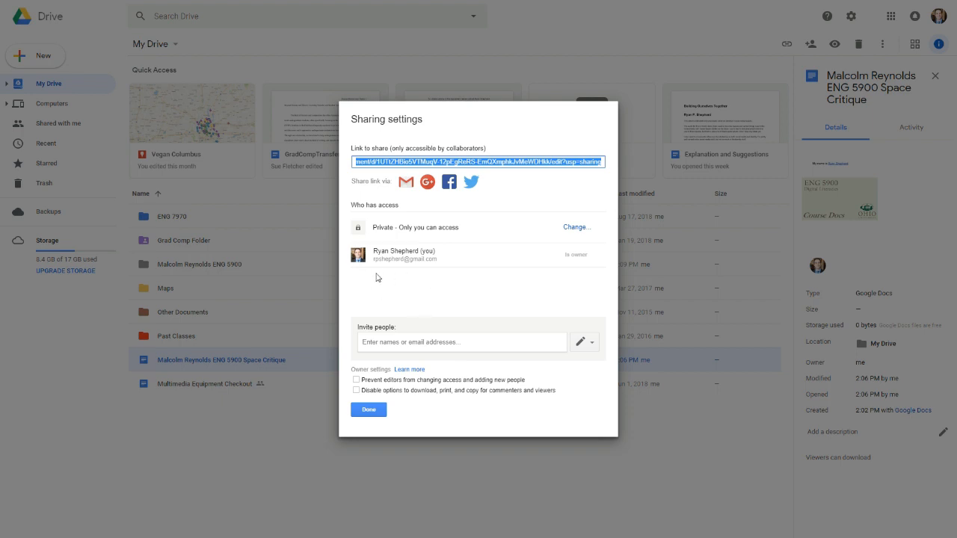
click(371, 411)
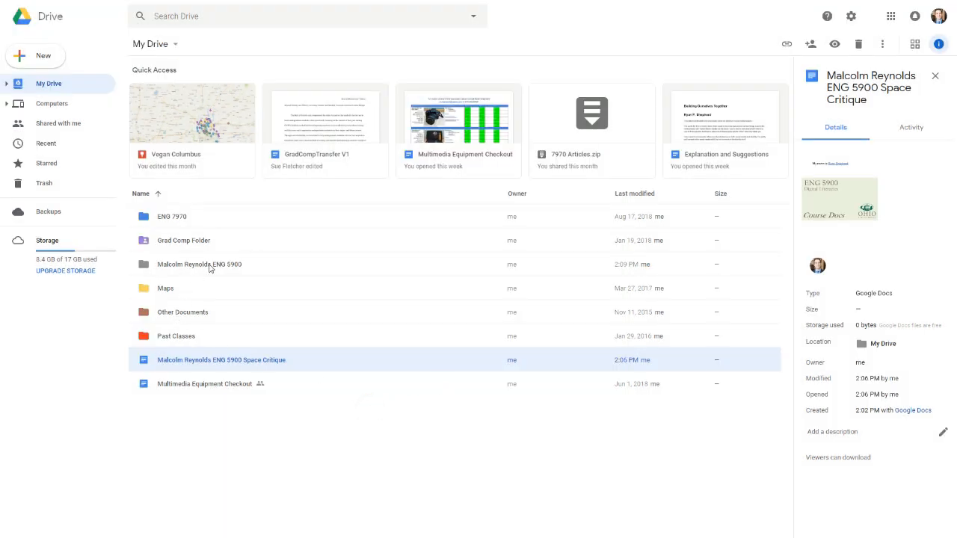
right_click(210, 268)
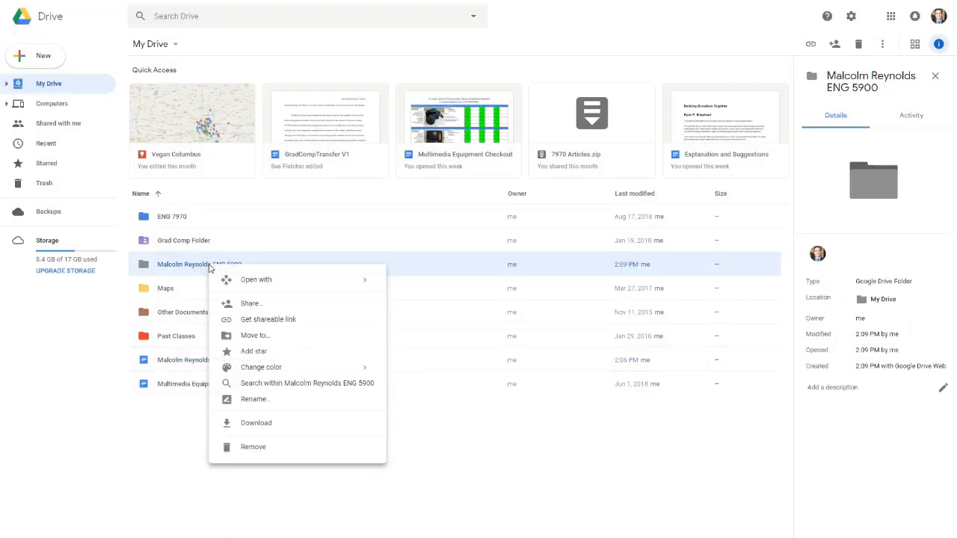
click(257, 305)
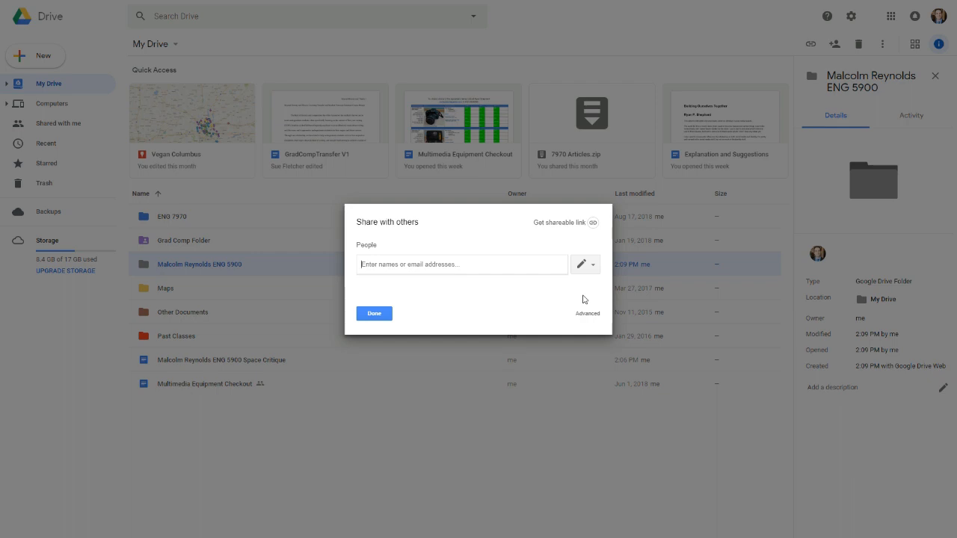
click(592, 267)
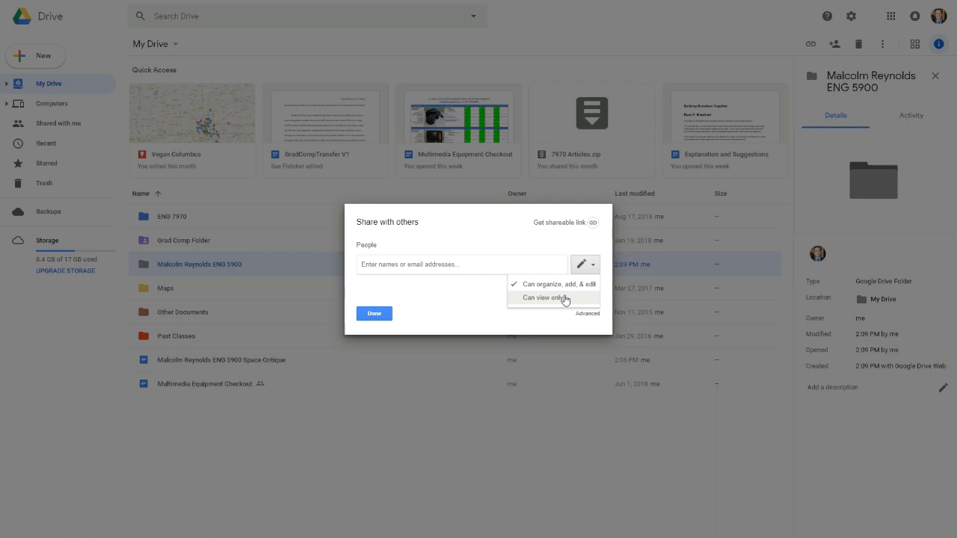
click(485, 306)
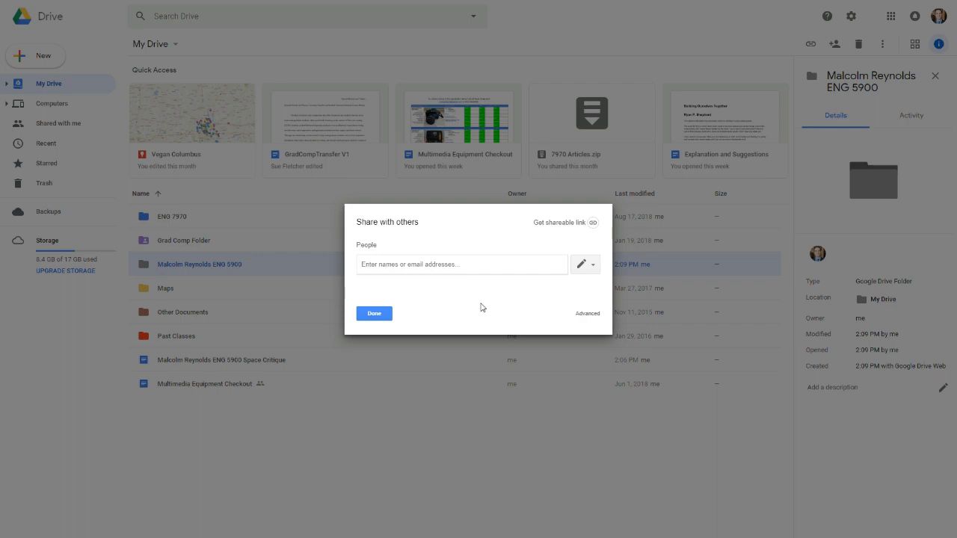
click(378, 314)
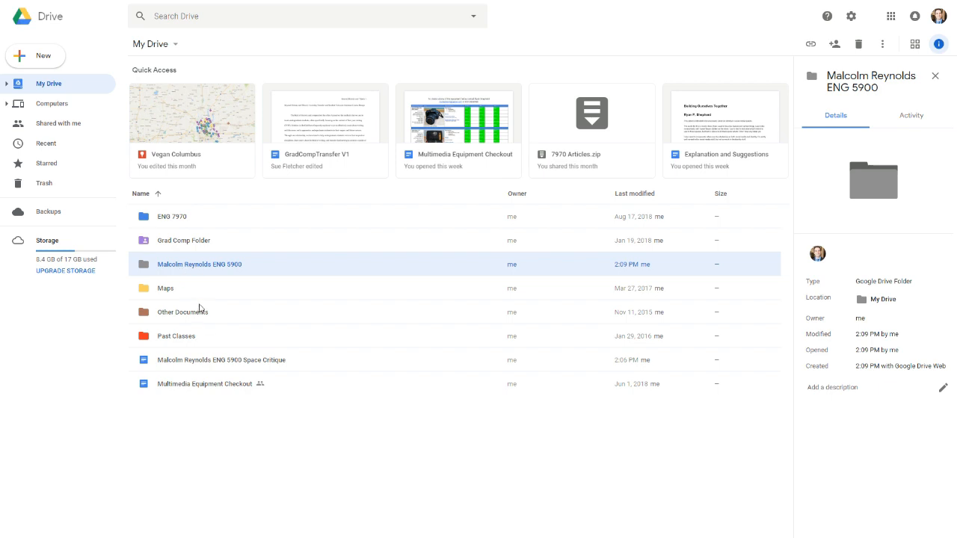
Step: Drag the Space Critique document into the student's new ENG 5900 folder
drag(194, 365, 211, 274)
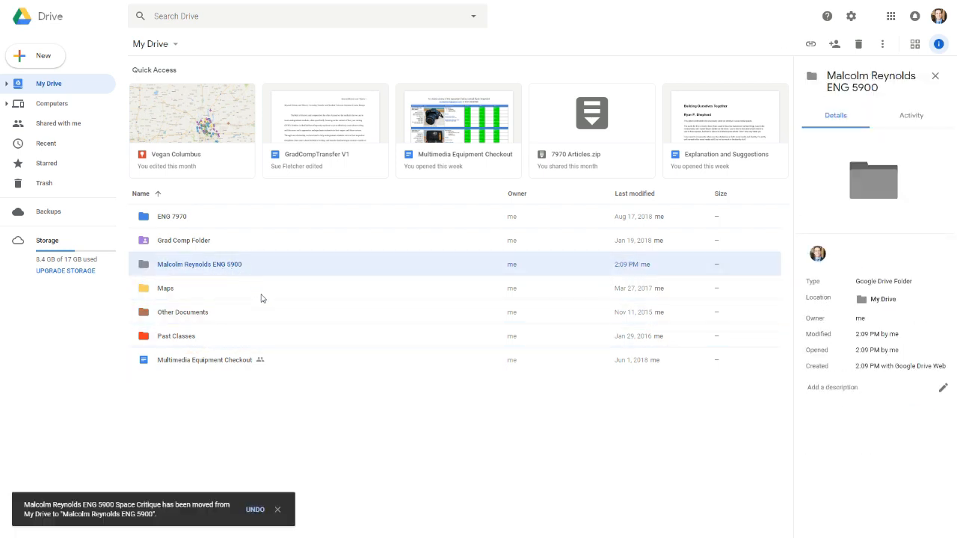